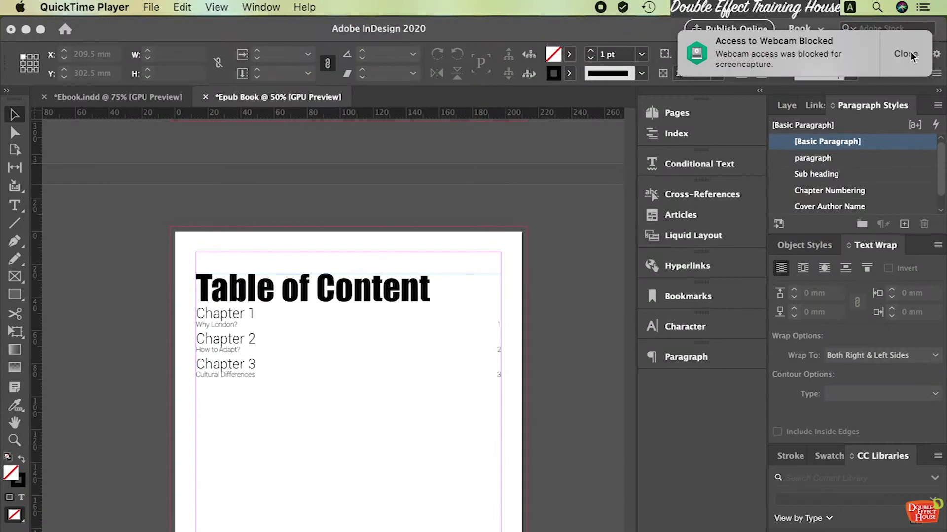
pyautogui.scroll(-1, 342, 280)
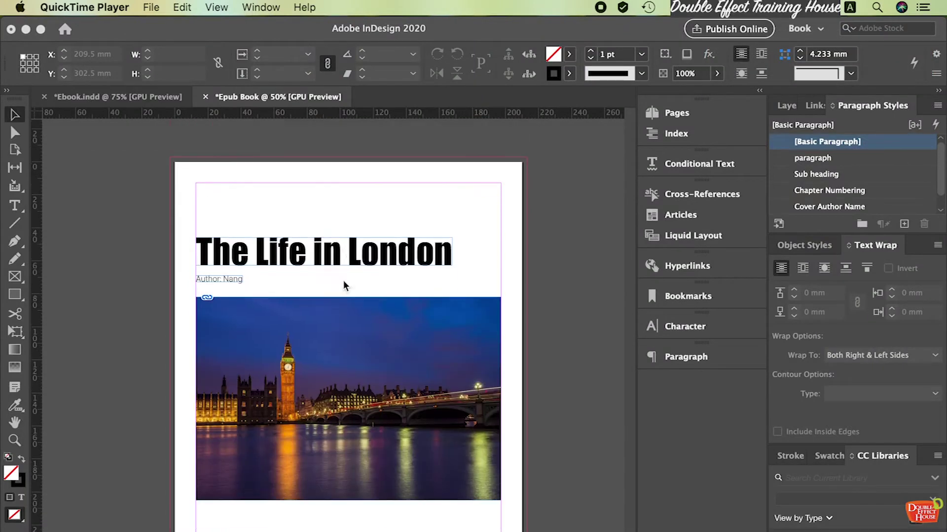
pyautogui.scroll(-3, 345, 274)
pyautogui.scroll(2, 481, 212)
pyautogui.scroll(-1, 469, 213)
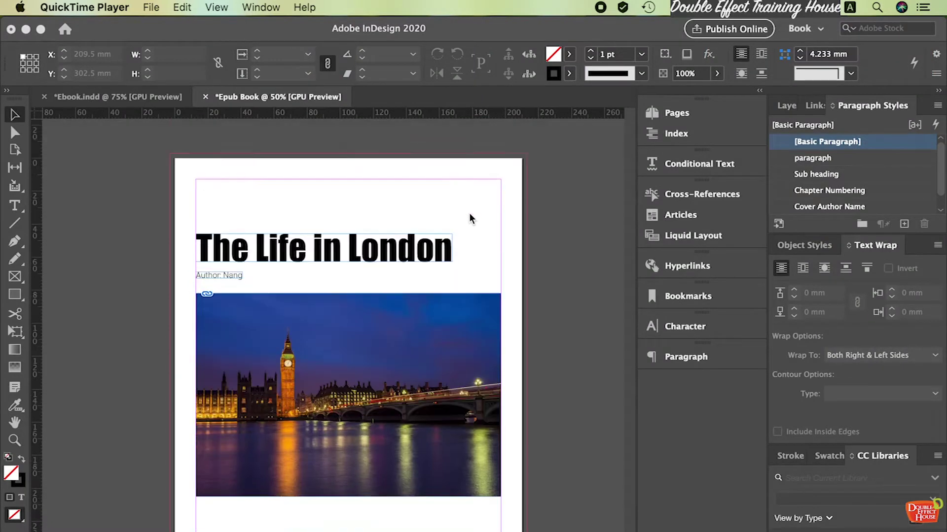
pyautogui.scroll(-10, 470, 213)
pyautogui.scroll(-10, 470, 213)
pyautogui.scroll(-10, 469, 218)
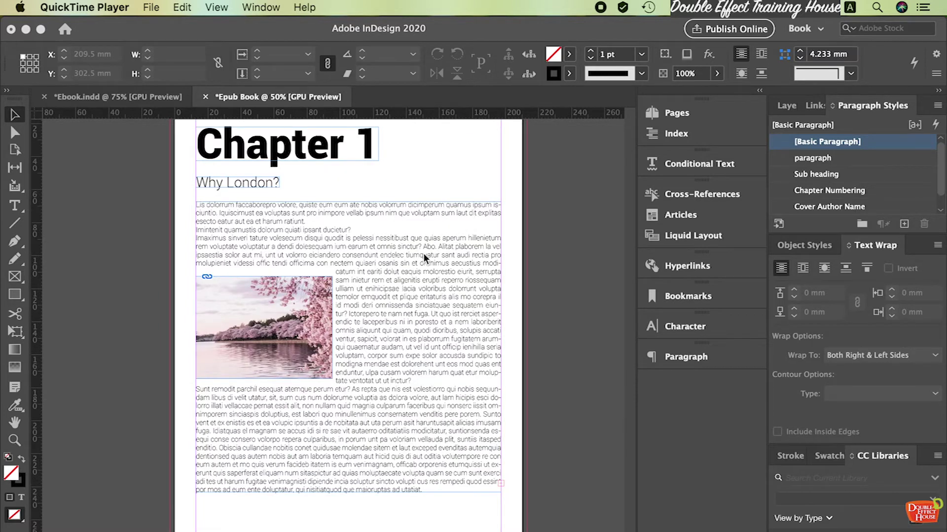
pyautogui.scroll(-15, 424, 258)
pyautogui.scroll(-15, 448, 262)
pyautogui.scroll(-2, 502, 275)
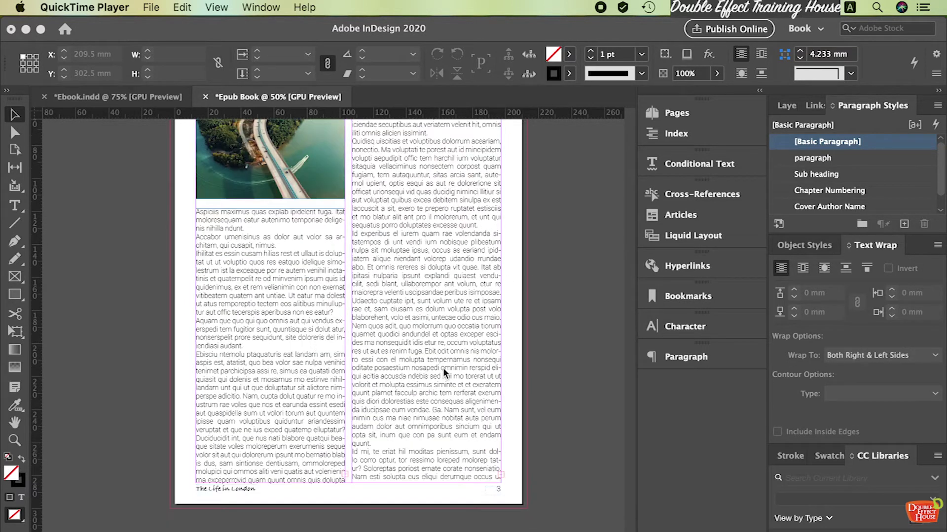
pyautogui.scroll(3, 443, 368)
pyautogui.scroll(10, 447, 366)
pyautogui.scroll(10, 448, 359)
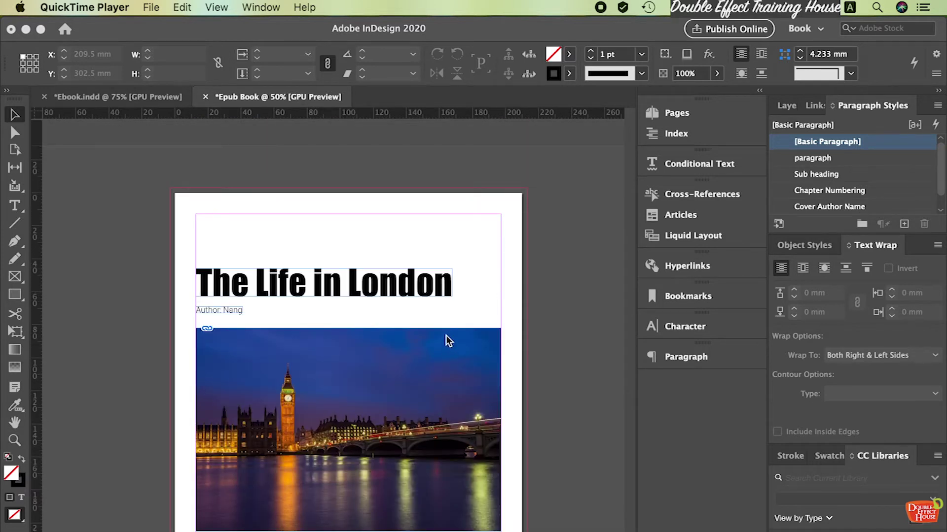
# Export the document as 'Epub Book1' in EPUB (Fixed Layout) format.
pyautogui.click(298, 148)
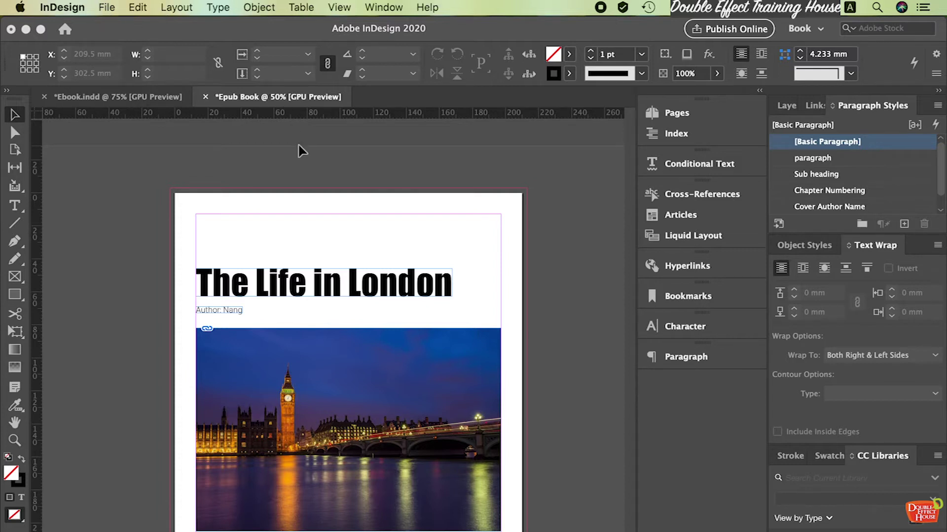
pyautogui.click(107, 6)
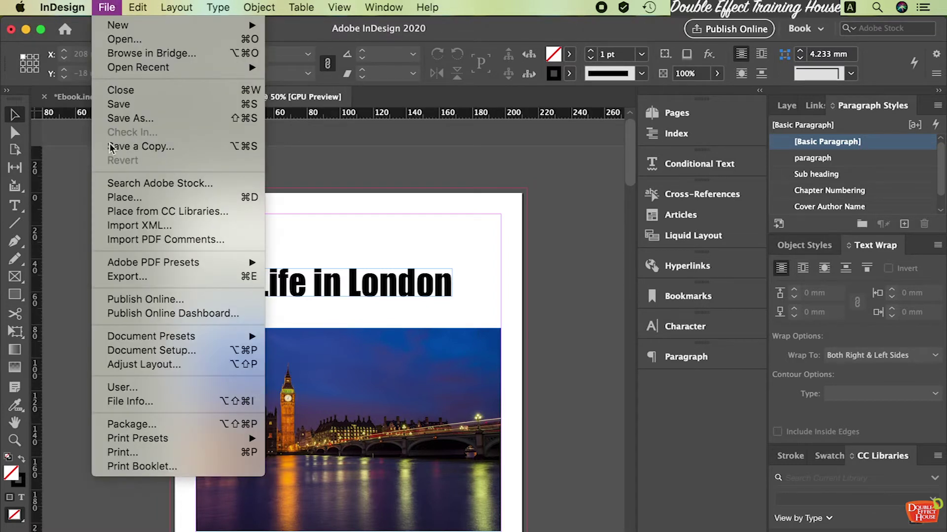
pyautogui.click(127, 277)
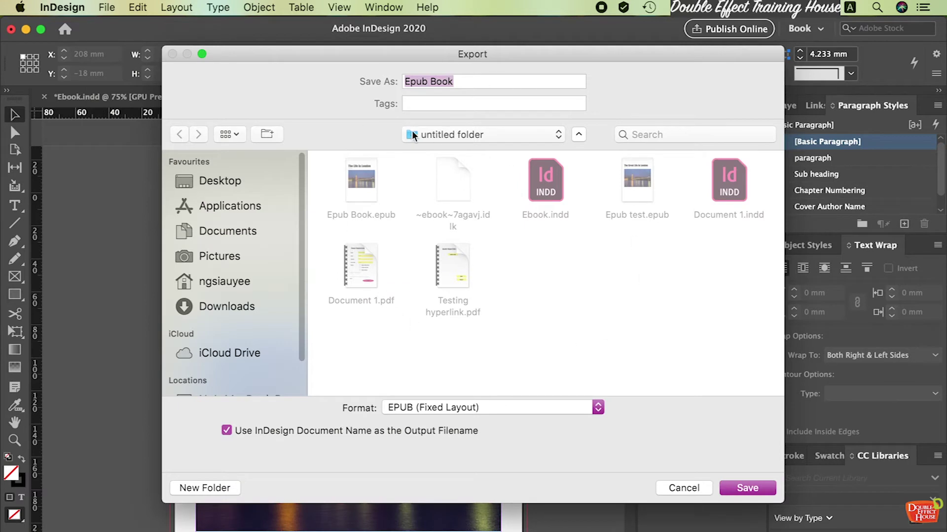
pyautogui.click(453, 87)
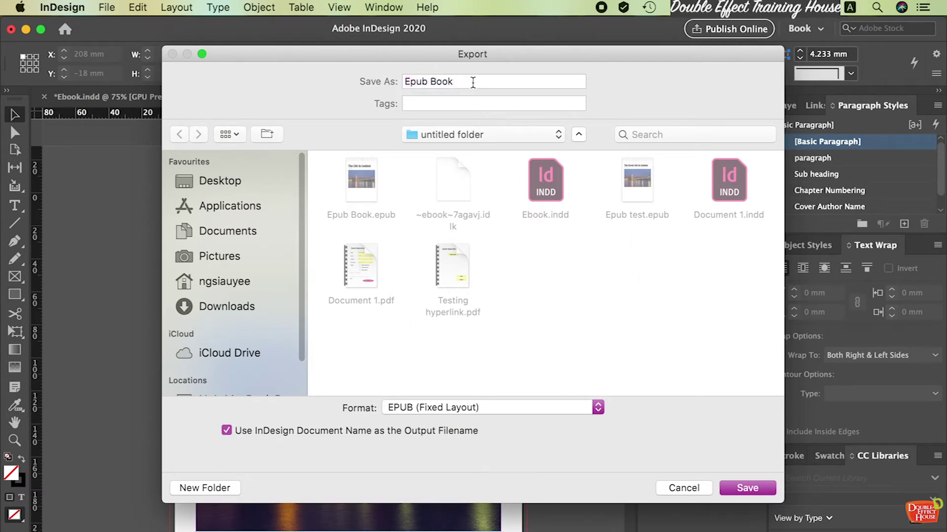
pyautogui.write('1')
pyautogui.click(397, 409)
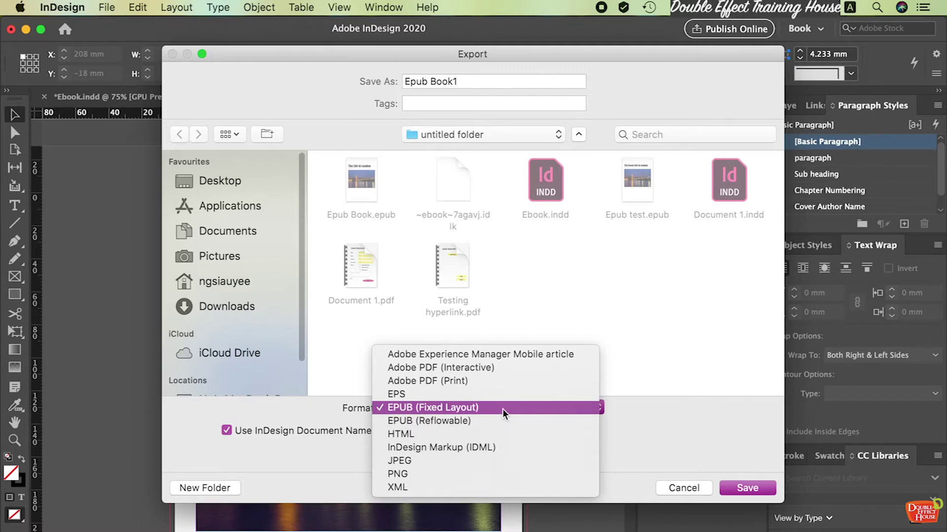
pyautogui.click(488, 408)
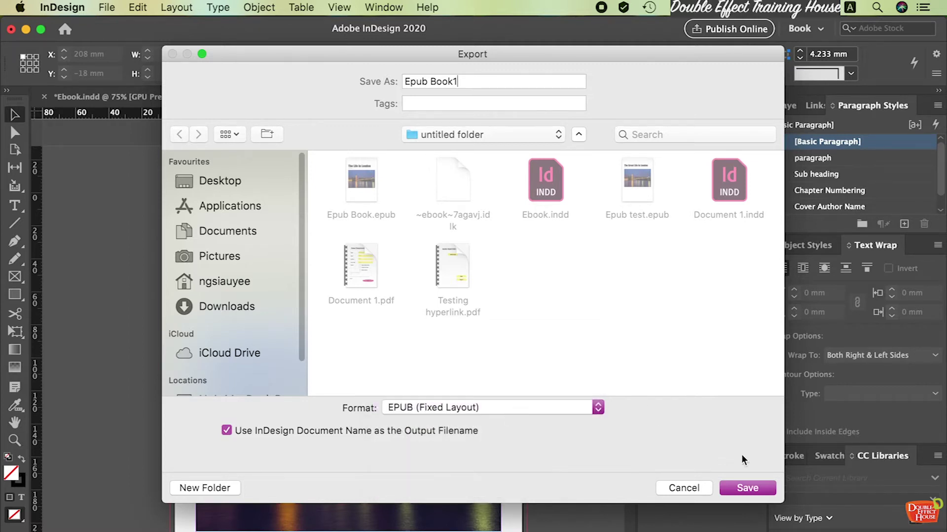
pyautogui.click(766, 489)
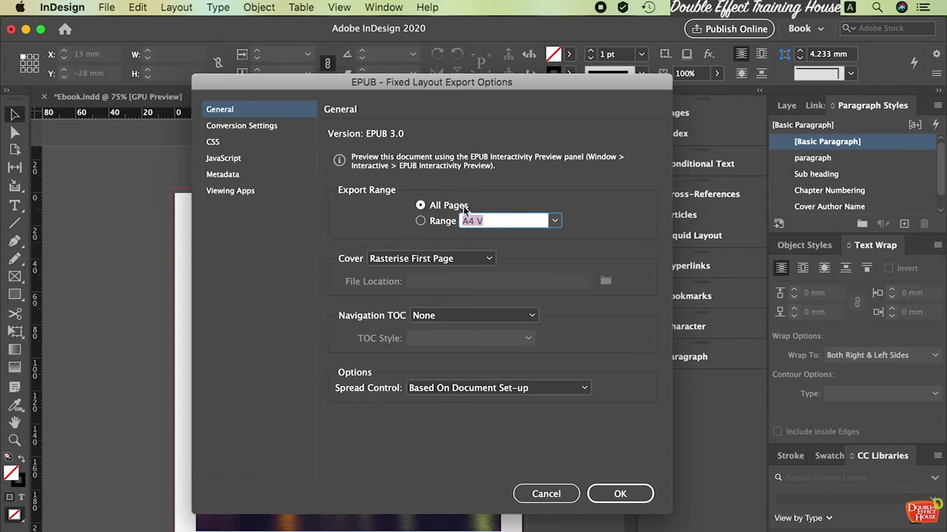
# Keep the rasterised first-page cover and set Navigation TOC to Multi Level using Testing TOC 1.
pyautogui.click(459, 260)
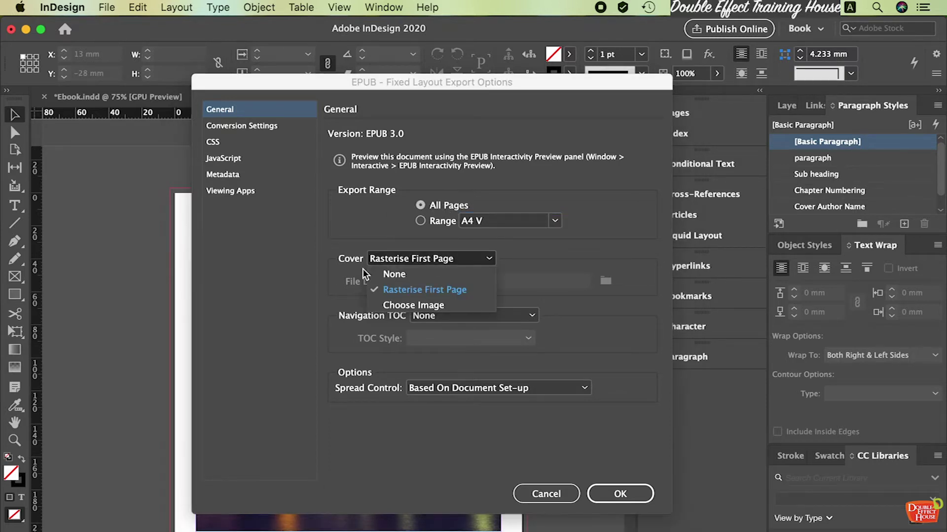
pyautogui.click(477, 289)
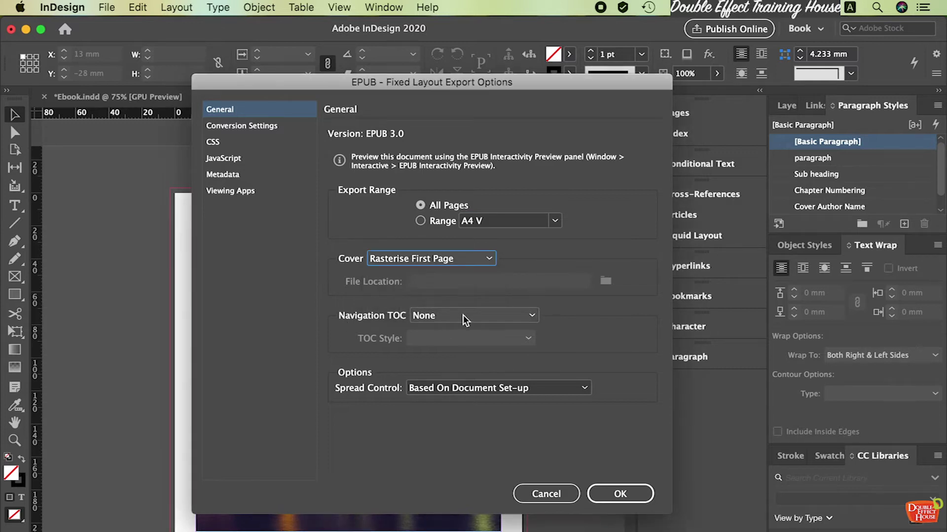
pyautogui.click(520, 315)
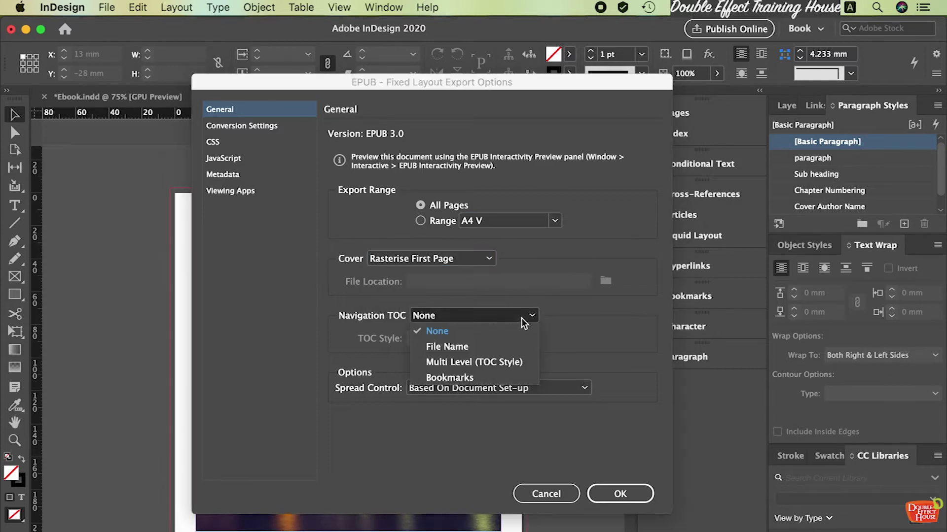
pyautogui.click(559, 318)
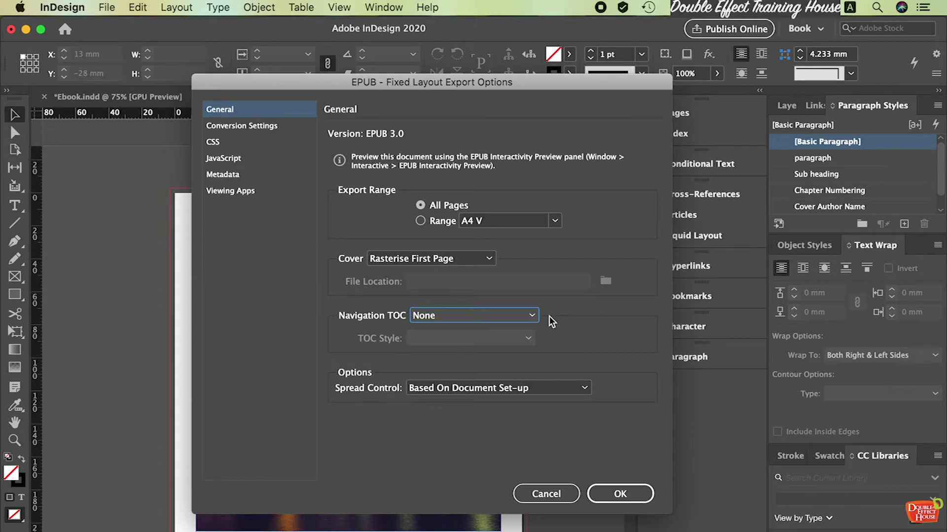
pyautogui.click(529, 319)
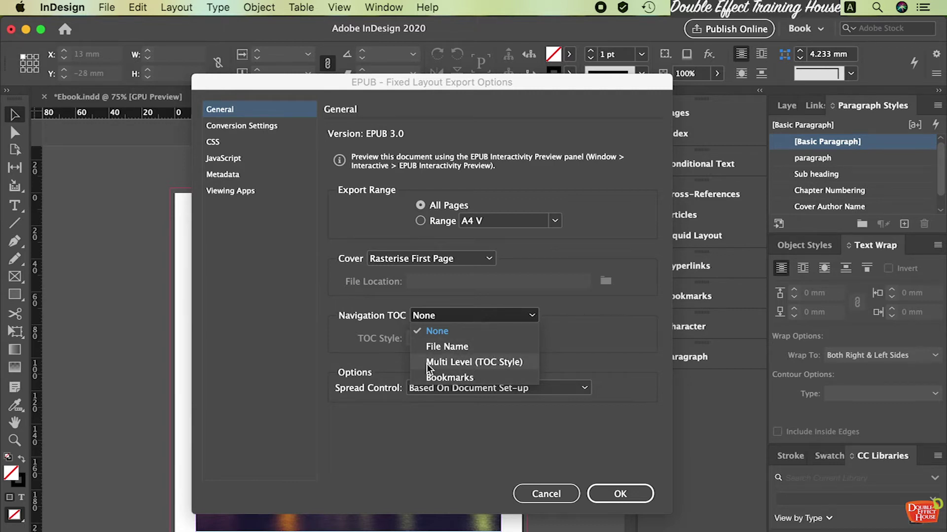
pyautogui.click(452, 365)
pyautogui.click(511, 338)
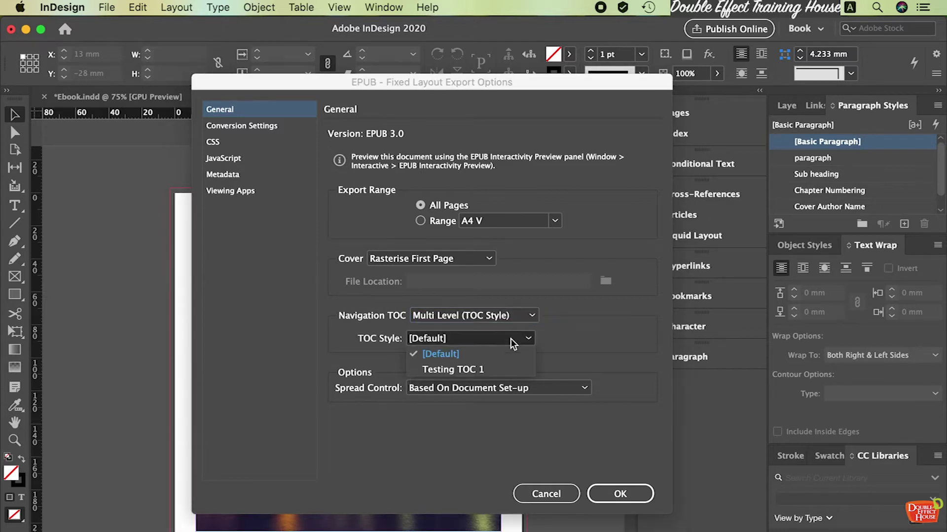
pyautogui.click(443, 370)
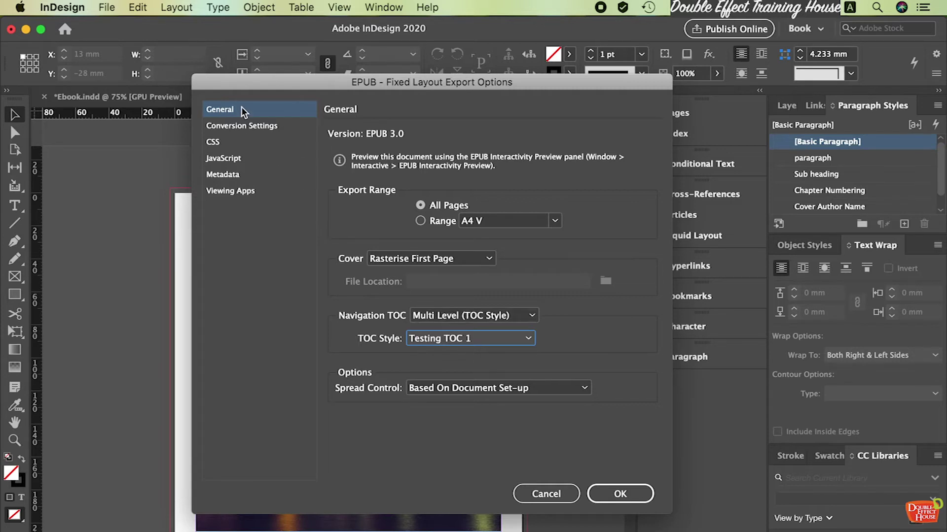
pyautogui.click(232, 141)
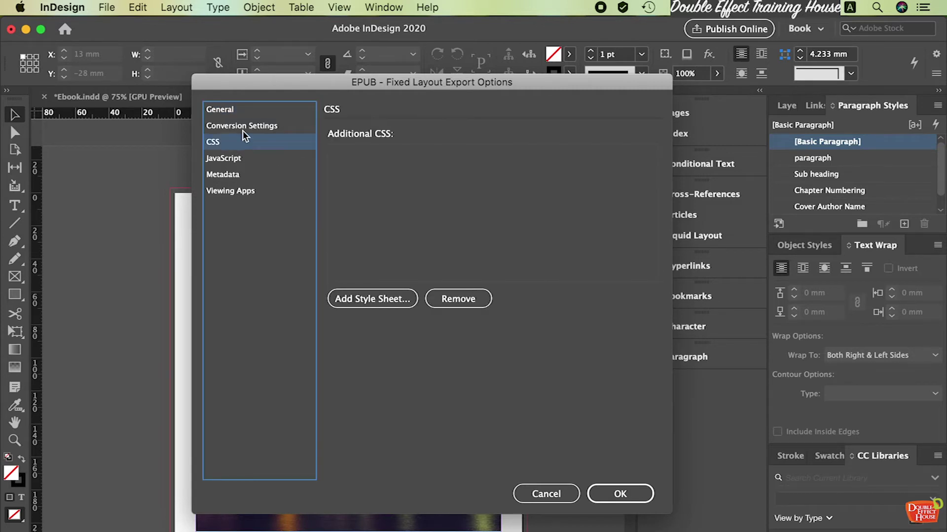
# Step past the Conversion and JavaScript panes to the Metadata pane's Title field.
pyautogui.click(243, 130)
pyautogui.click(235, 159)
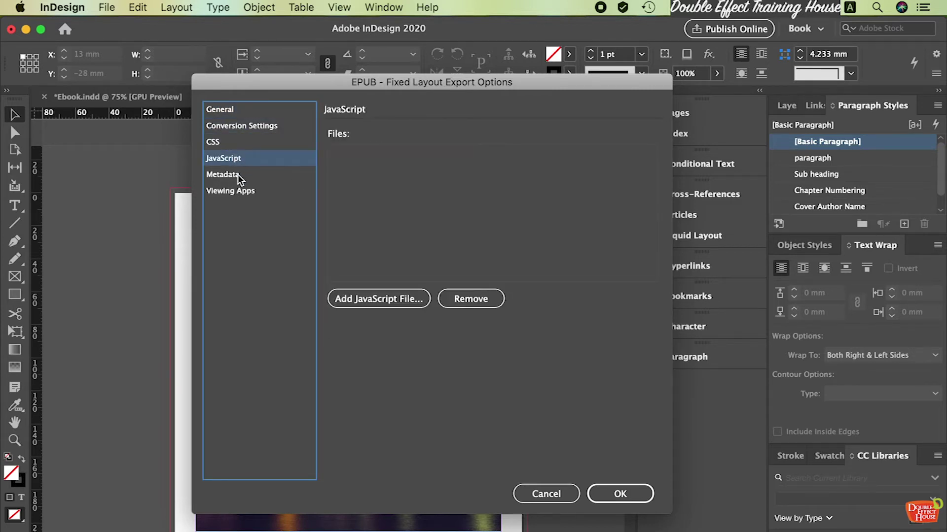
pyautogui.click(237, 175)
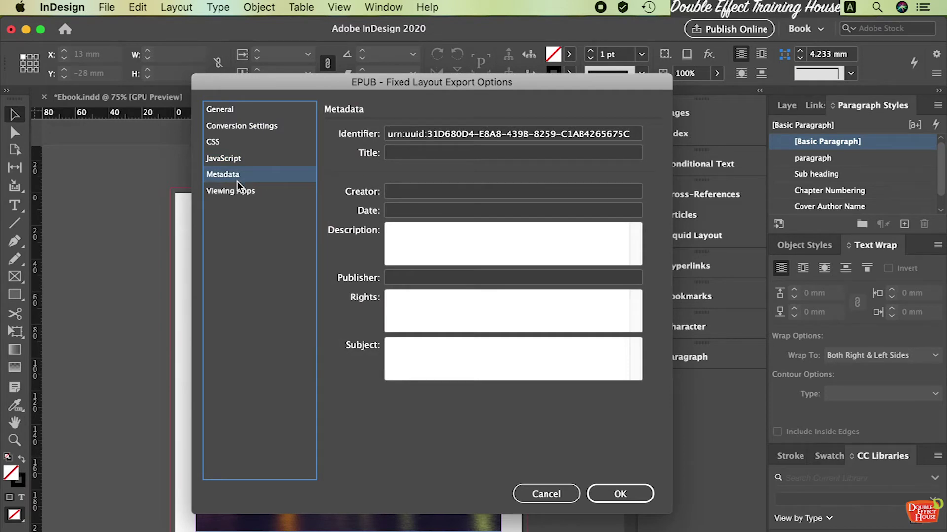
pyautogui.click(408, 152)
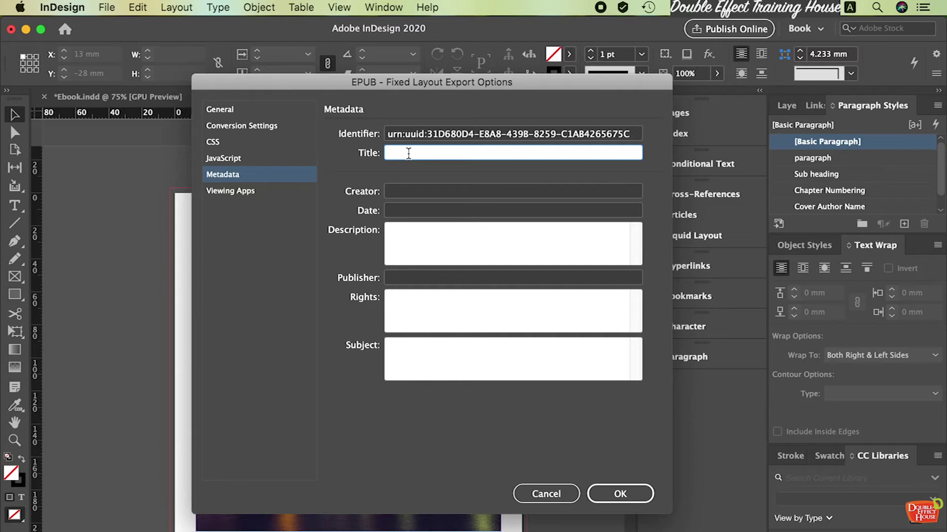
pyautogui.write('The Life of London')
# Enter creator Nang and date 1 April 2020, passing over Description, Publisher, Rights and Subject.
pyautogui.click(428, 191)
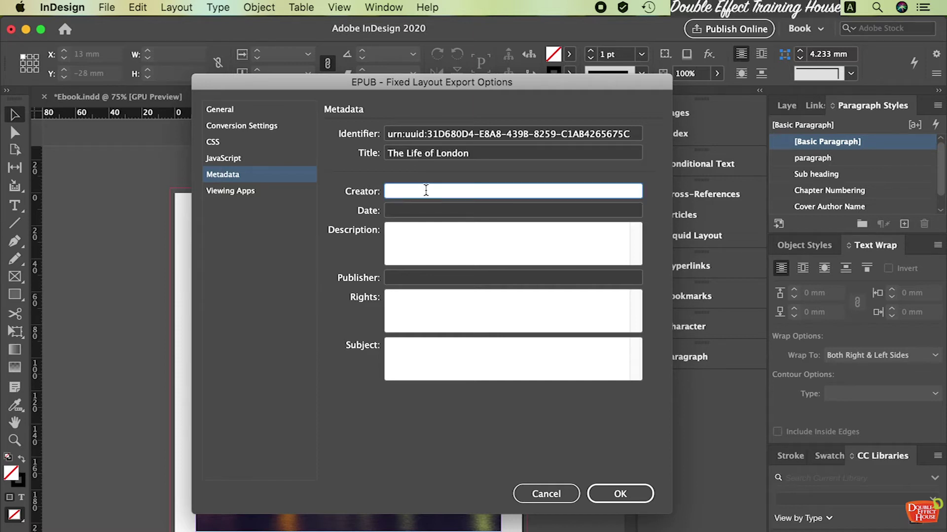
pyautogui.write('Nang')
pyautogui.click(442, 212)
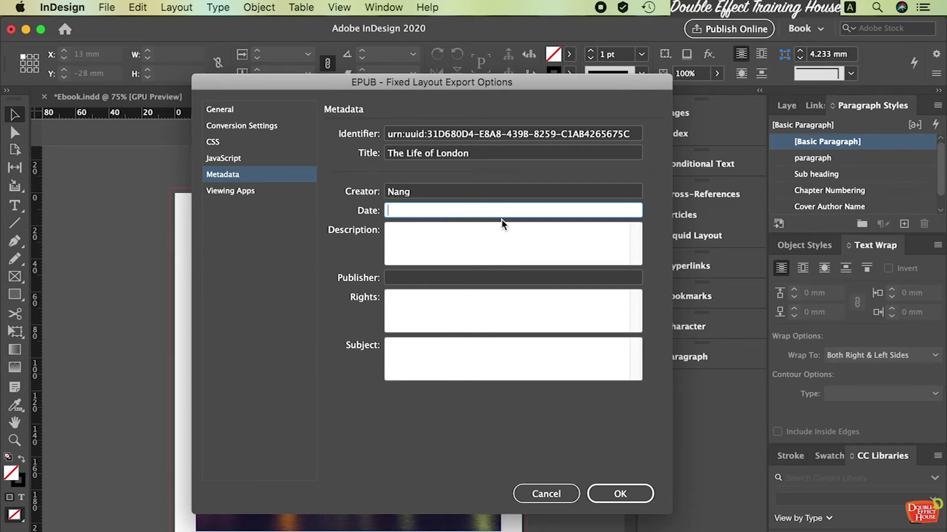
pyautogui.write('1')
pyautogui.write(' April 2')
pyautogui.write('020')
pyautogui.click(494, 249)
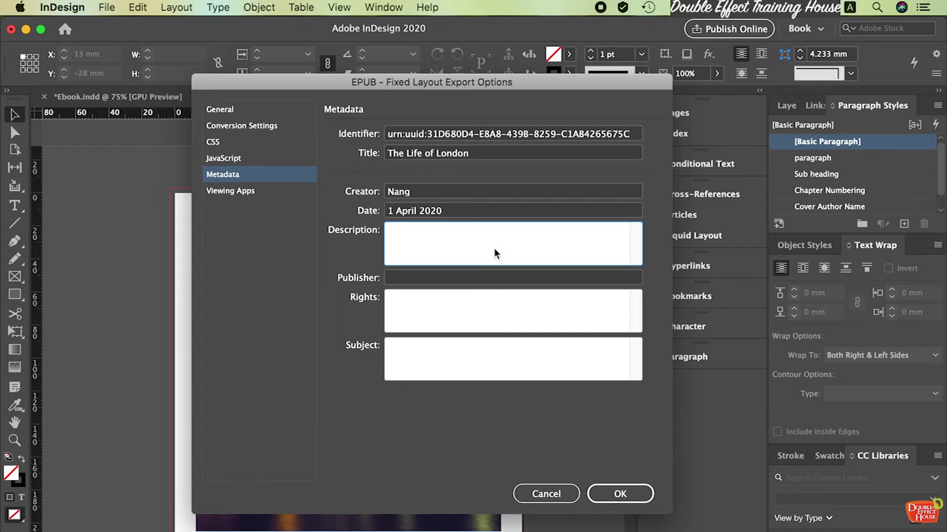
pyautogui.click(467, 280)
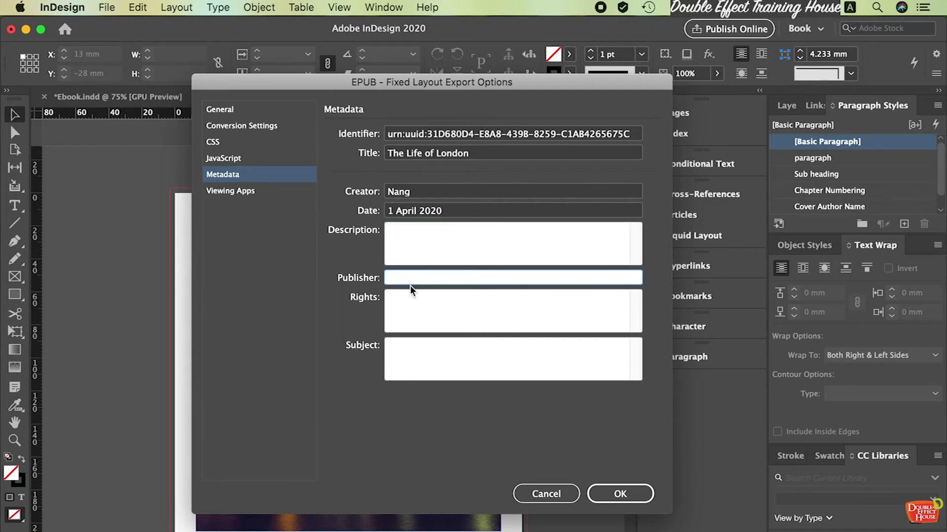
pyautogui.click(426, 312)
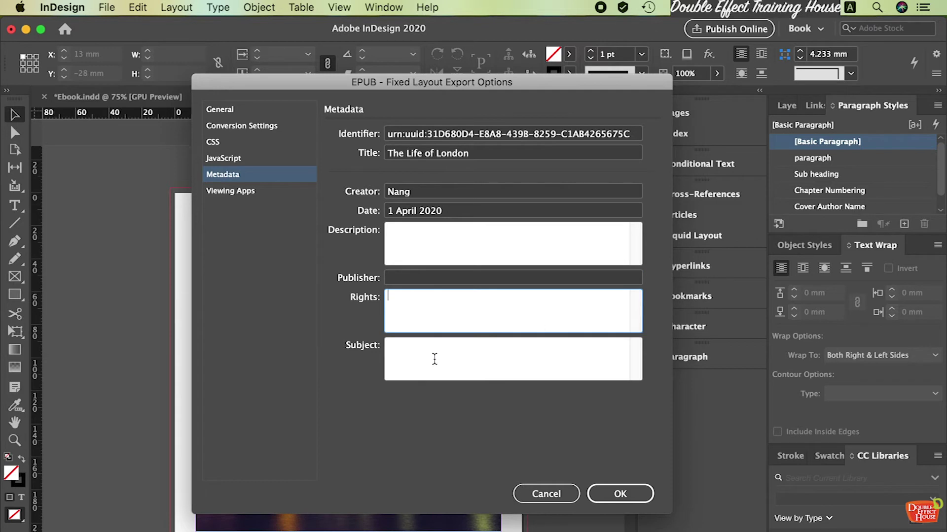
pyautogui.click(434, 360)
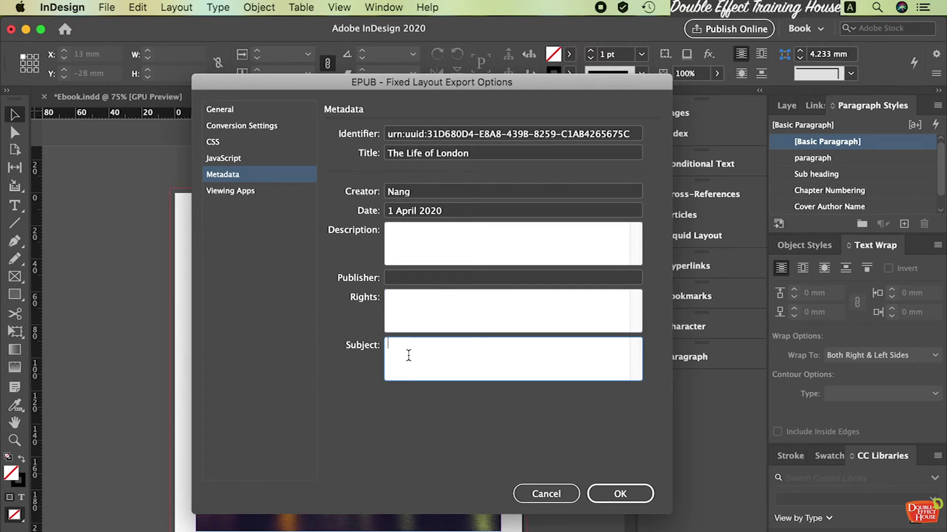
# Keep System Default: Books.app under Viewing Apps and export the EPUB.
pyautogui.click(239, 196)
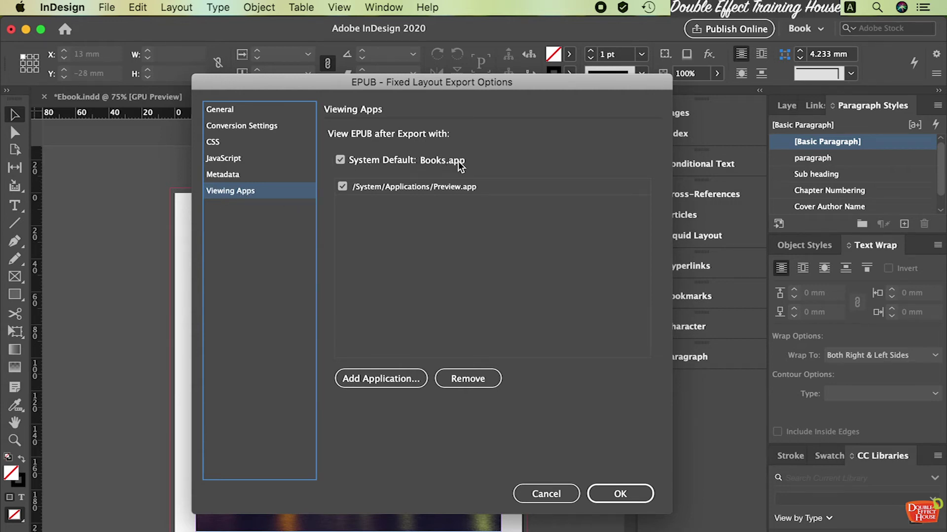
pyautogui.click(409, 160)
pyautogui.click(383, 160)
pyautogui.click(620, 495)
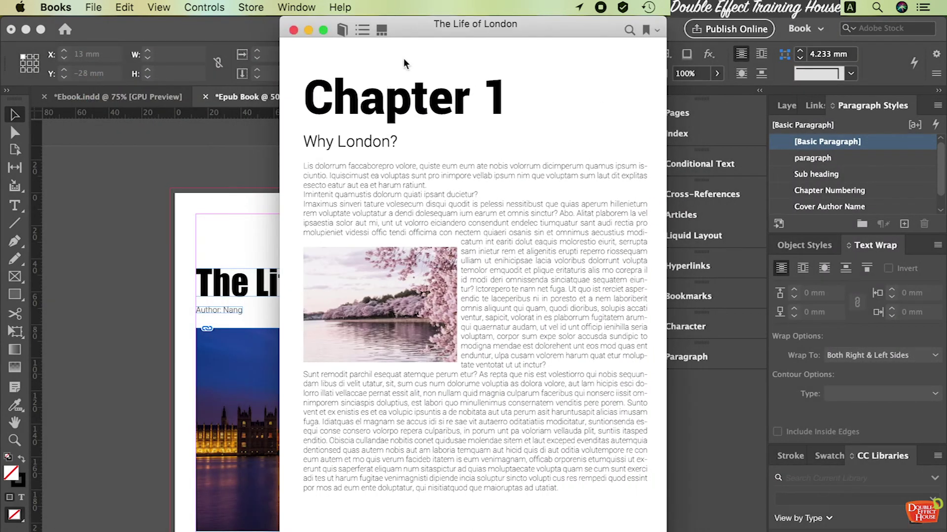
# Move the Books window and page between the cover, Table of Content and Chapters 1–3.
pyautogui.moveTo(517, 23); pyautogui.dragTo(538, 32)
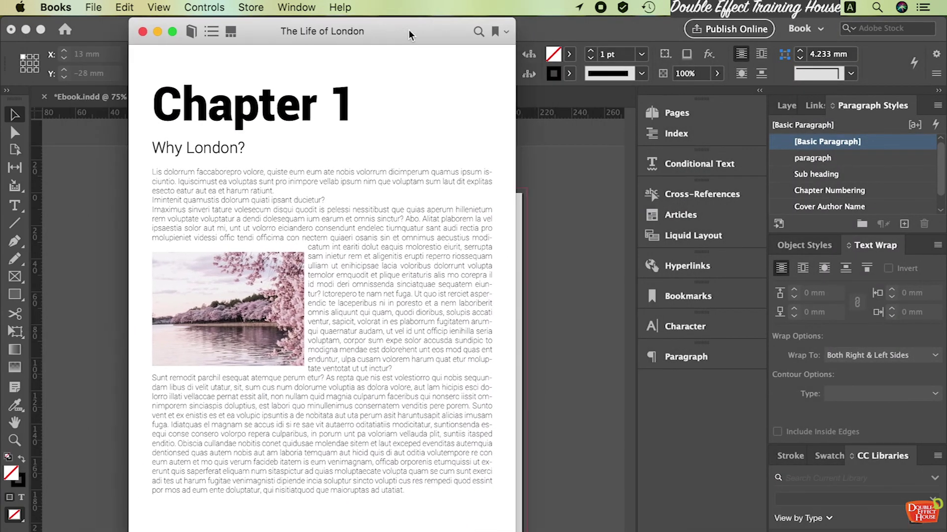
pyautogui.press('Left')
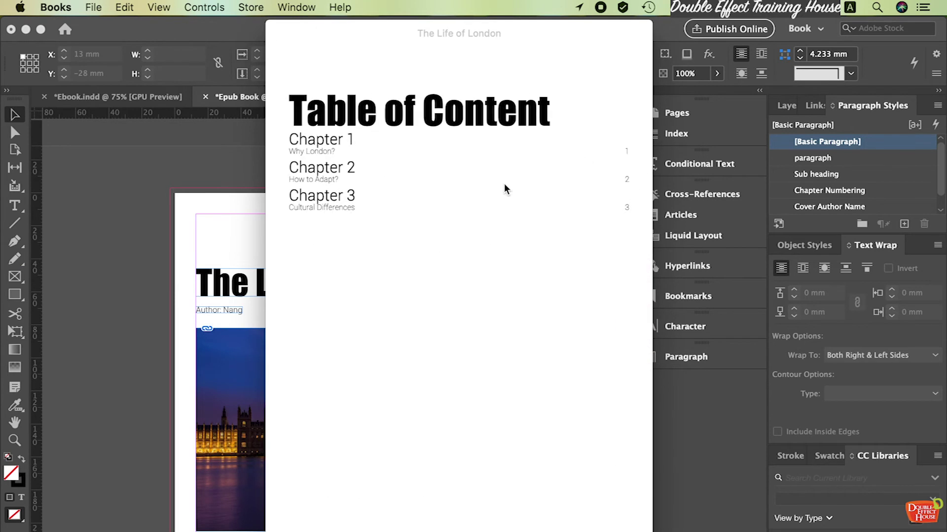
pyautogui.press('Left')
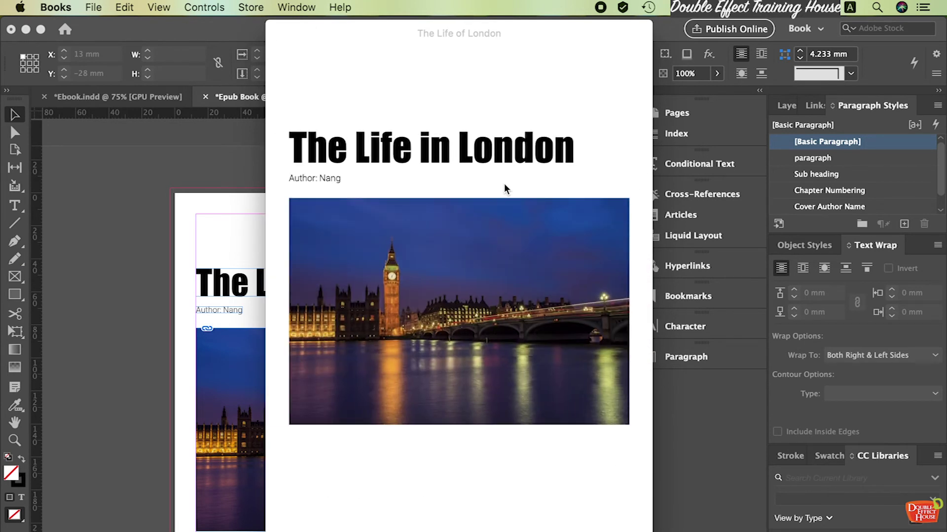
pyautogui.press('Right')
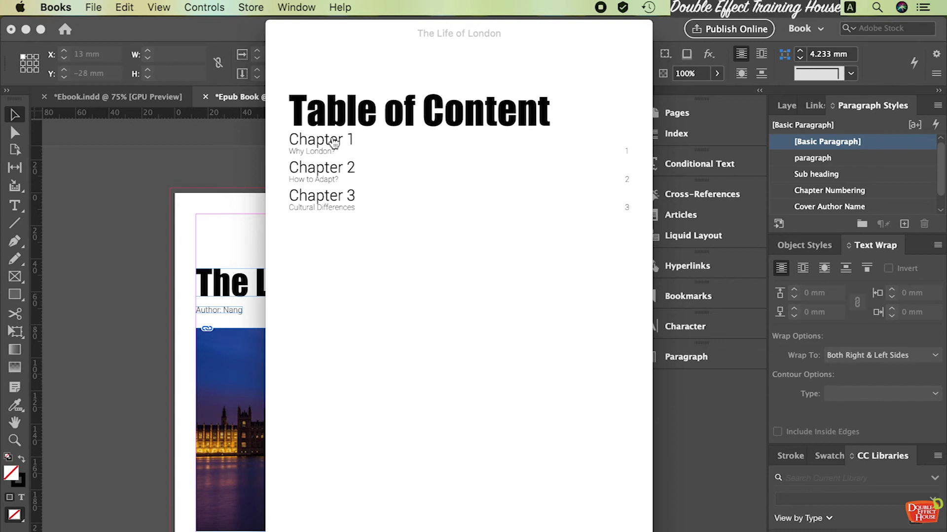
pyautogui.press('Right')
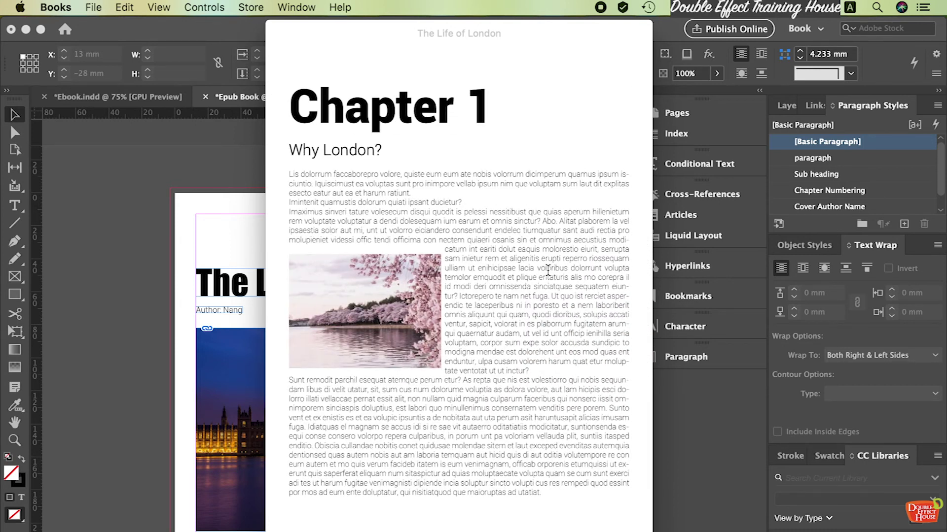
pyautogui.press('Right')
pyautogui.press('Right')
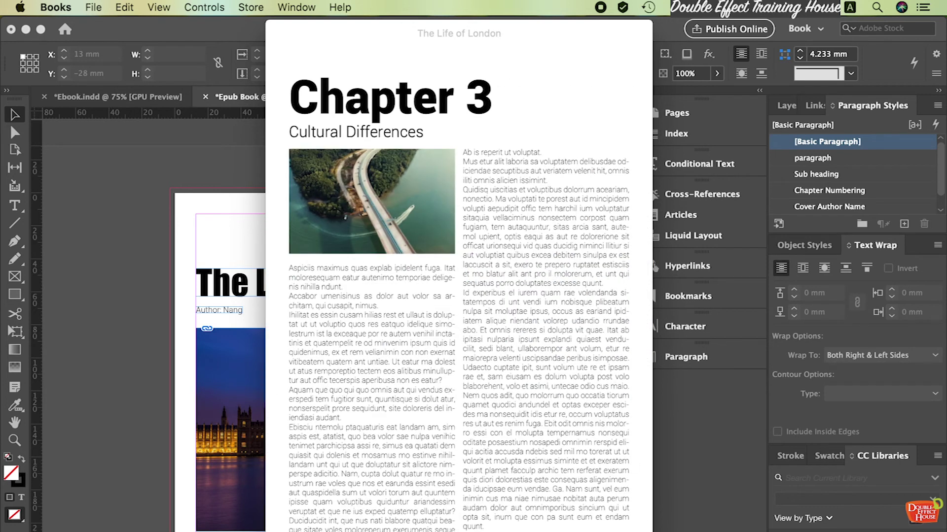
pyautogui.press('Left')
pyautogui.press('Left')
pyautogui.press('Left')
pyautogui.press('Left')
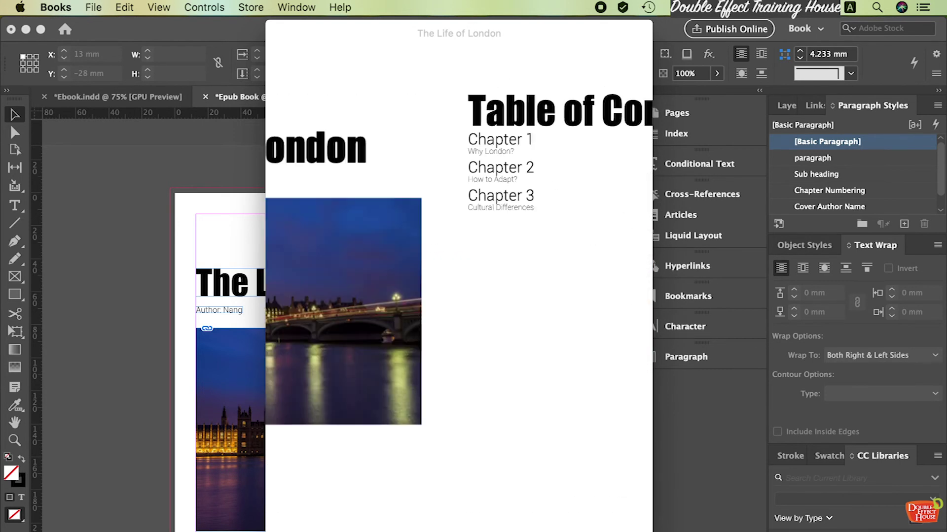
pyautogui.press('Right')
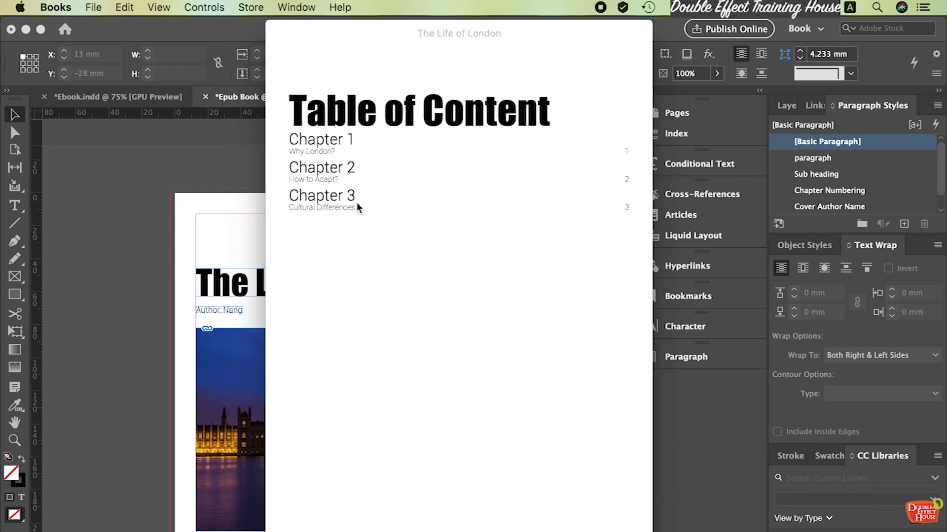
pyautogui.click(346, 210)
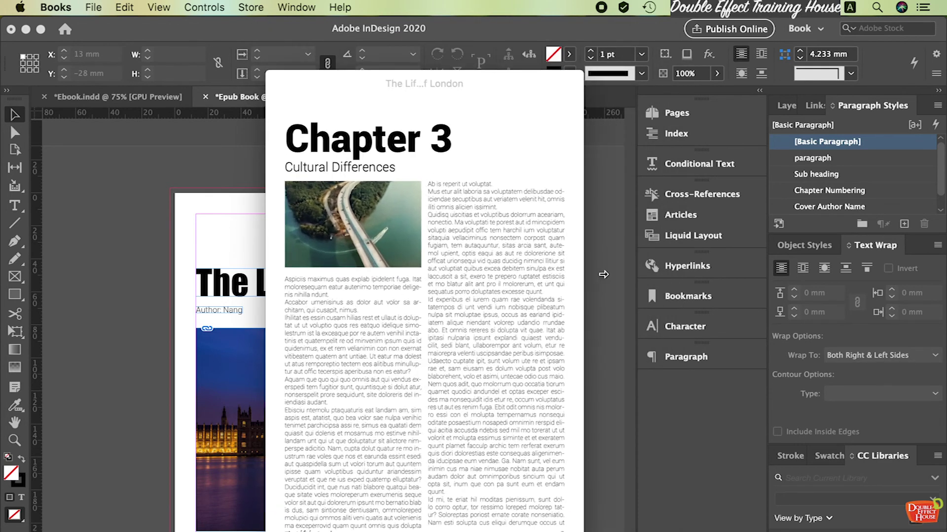
pyautogui.hscroll(-5, 444, 178)
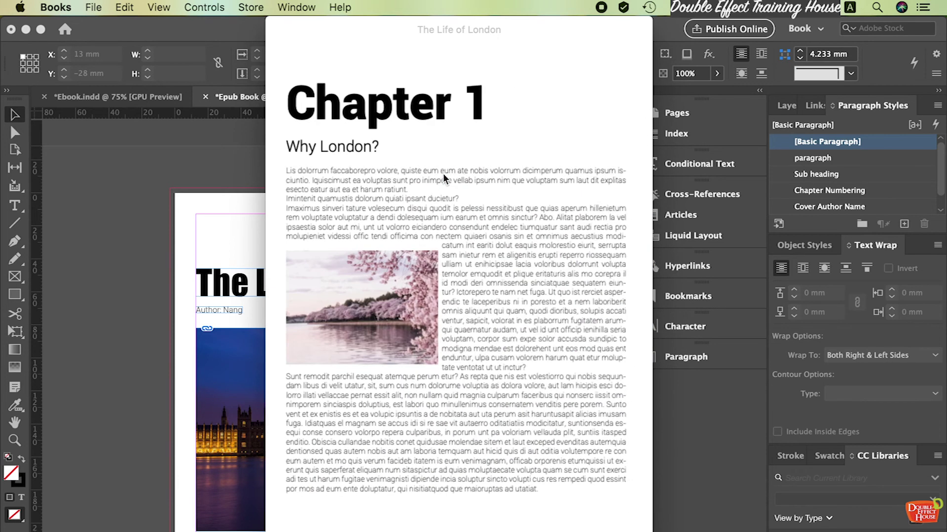
pyautogui.hscroll(-2, 443, 177)
pyautogui.hscroll(2, 442, 177)
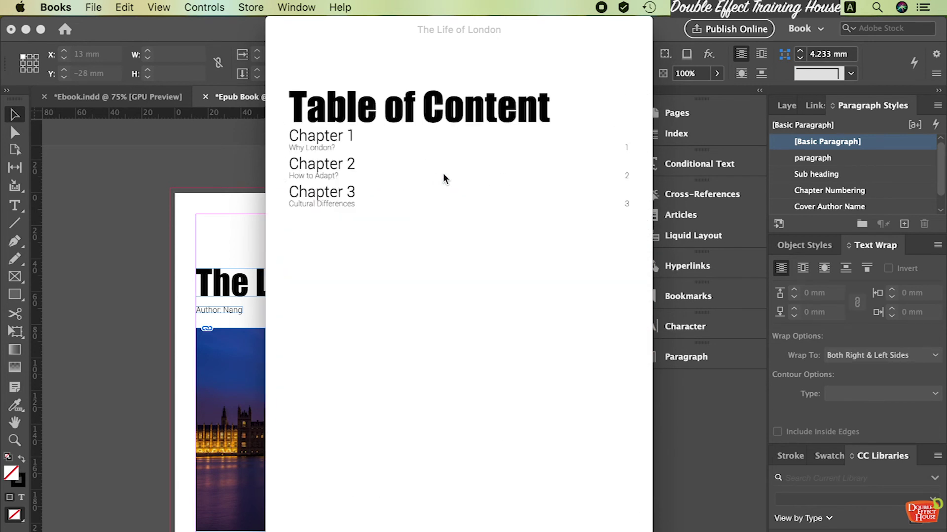